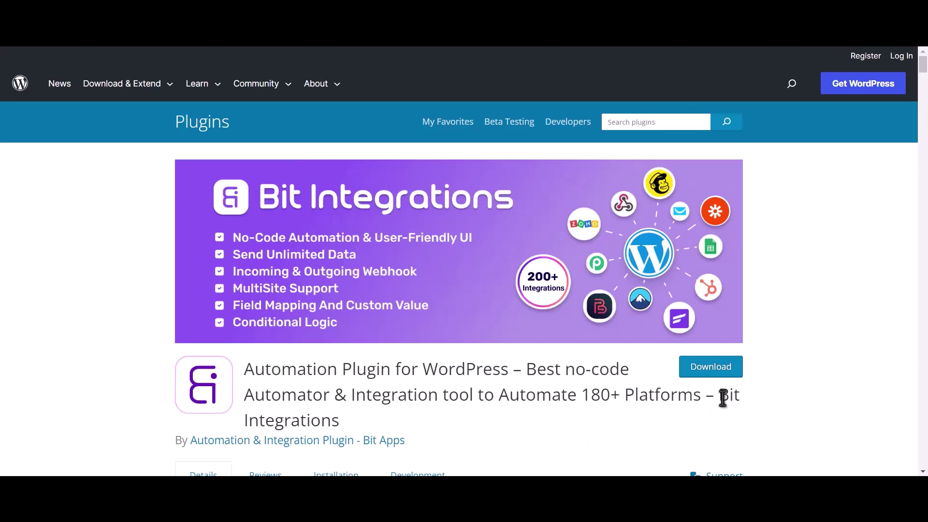
Select the 'Bit Integrations' plugin name in the WordPress.org listing title
{"action": "left_click_drag", "start_coordinate": [722, 398], "coordinate": [730, 417]}
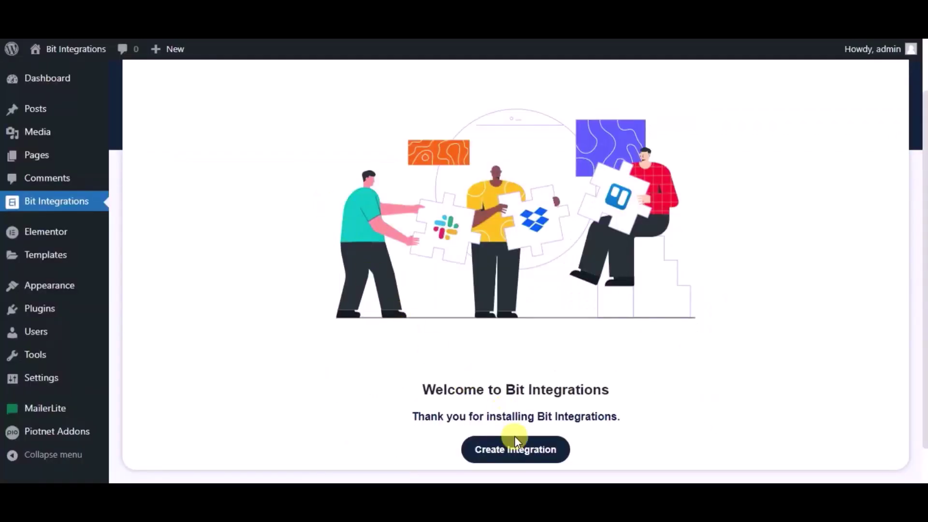
Create a new integration with PiotnetAddonForm's Simple Contact Form as the trigger and continue
{"action": "left_click", "coordinate": [515, 449]}
{"action": "type", "text": "p"}
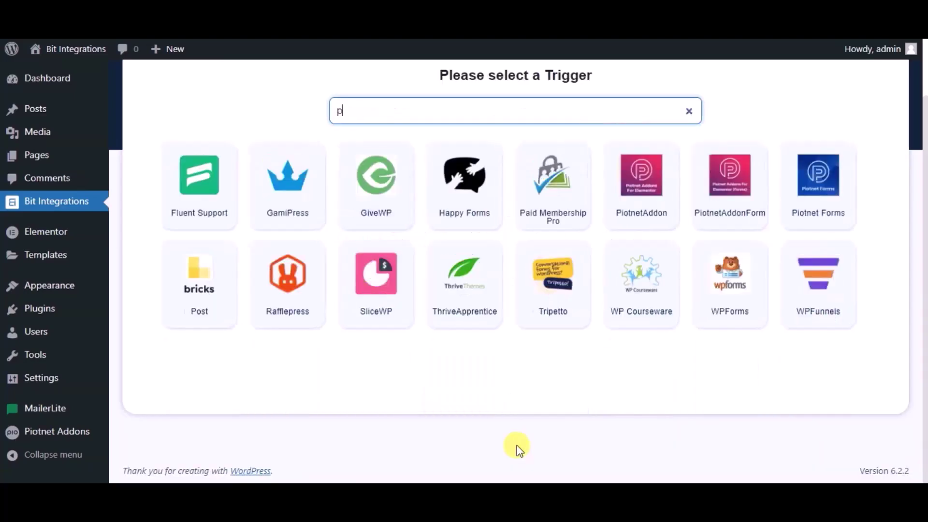
{"action": "type", "text": "io"}
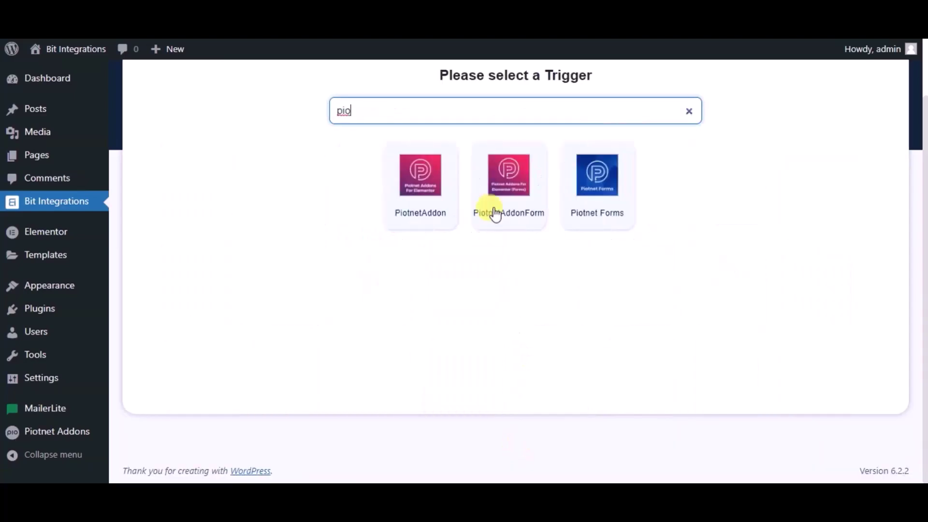
{"action": "left_click", "coordinate": [508, 185]}
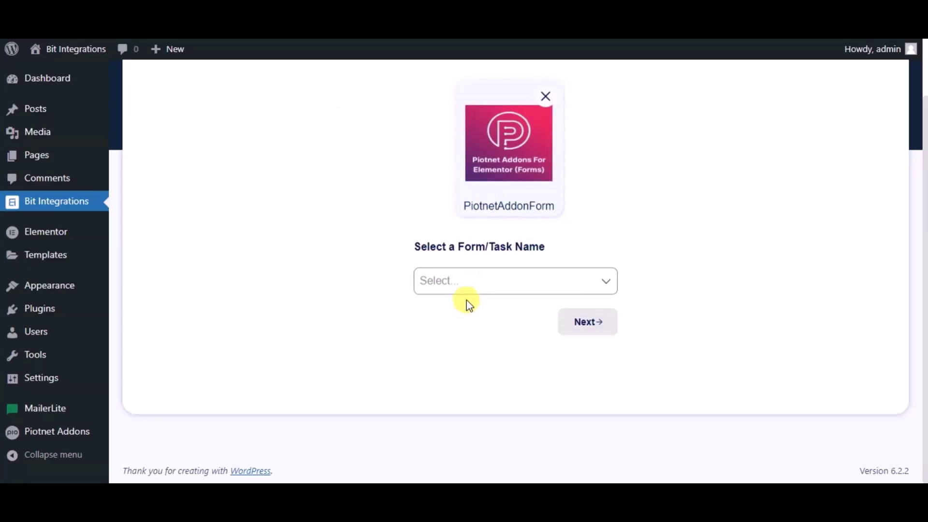
{"action": "left_click", "coordinate": [466, 284]}
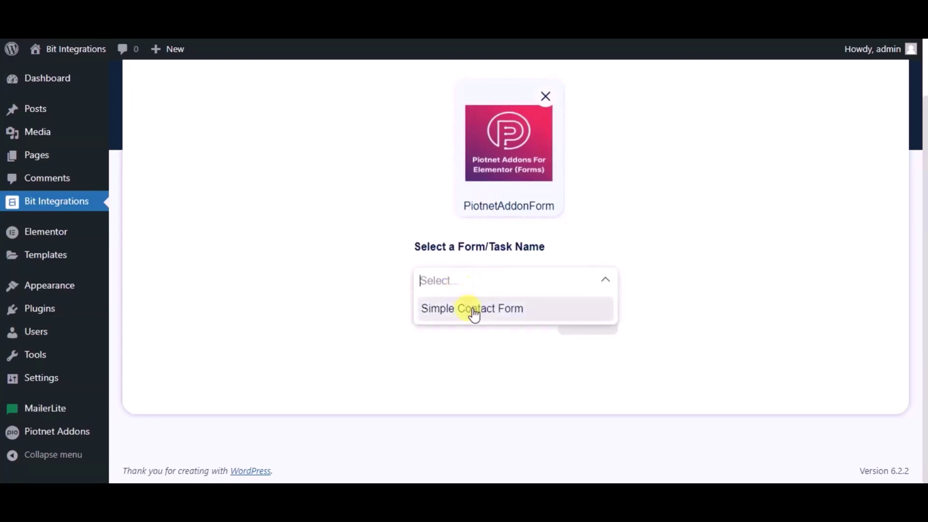
{"action": "left_click", "coordinate": [471, 308]}
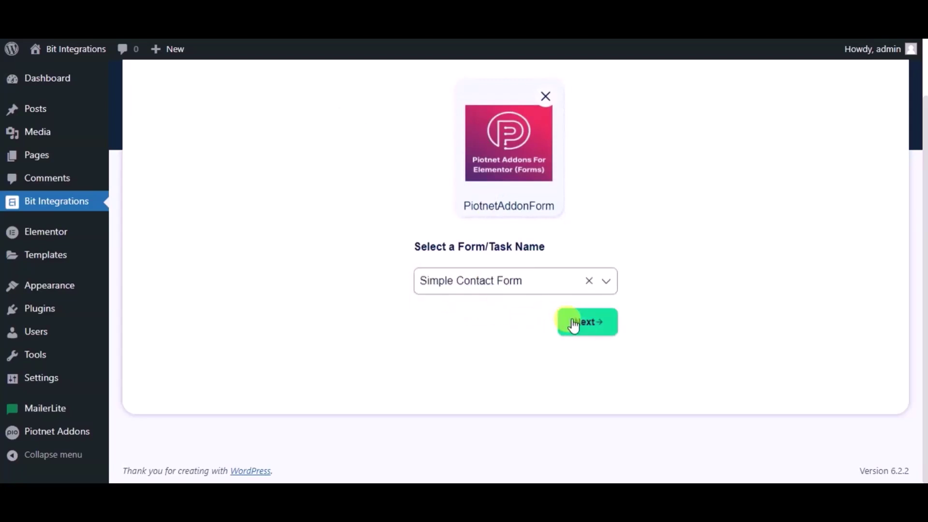
{"action": "left_click", "coordinate": [573, 324]}
{"action": "type", "text": "notion"}
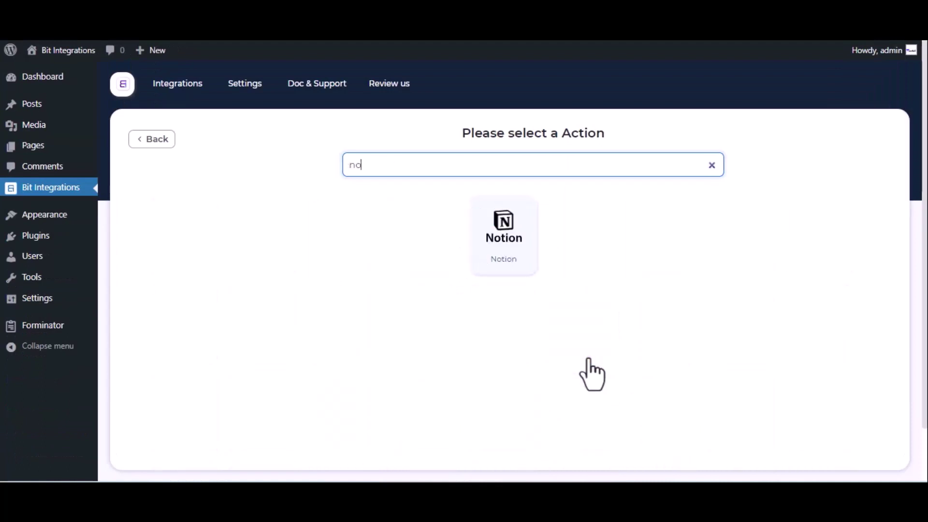
Choose Notion as the action and review its name, OAuth client ID and secret fields
{"action": "left_click", "coordinate": [503, 232]}
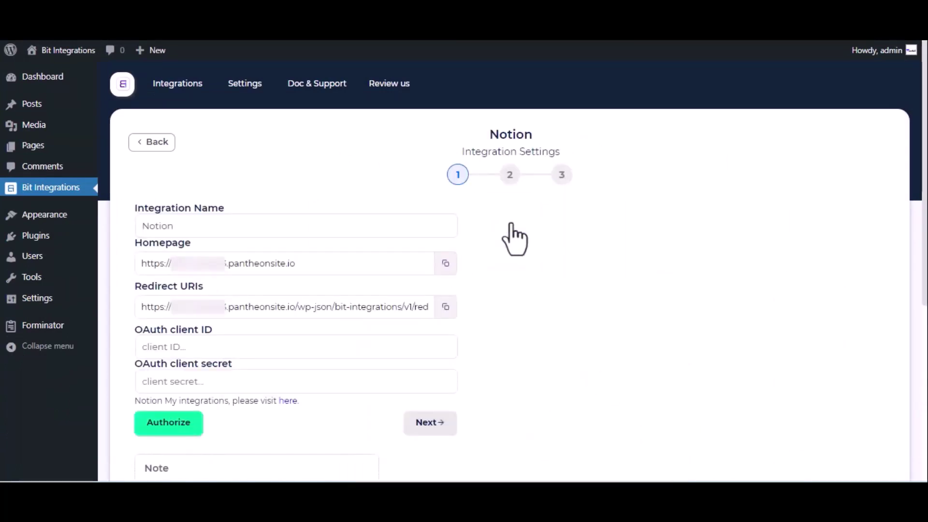
{"action": "left_click", "coordinate": [190, 225]}
{"action": "left_click", "coordinate": [152, 347]}
{"action": "left_click", "coordinate": [203, 380]}
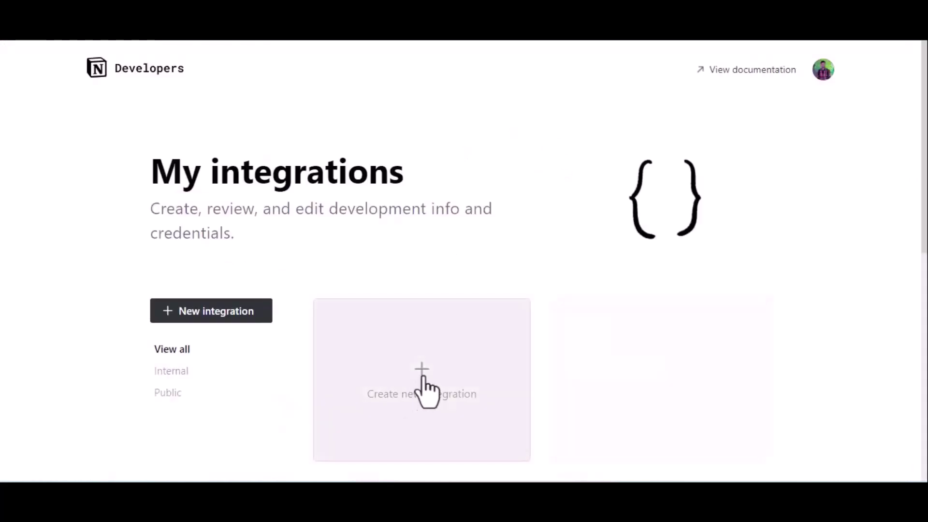
Create a new Notion integration named 'For Bit Integrations' and submit it
{"action": "left_click", "coordinate": [409, 384]}
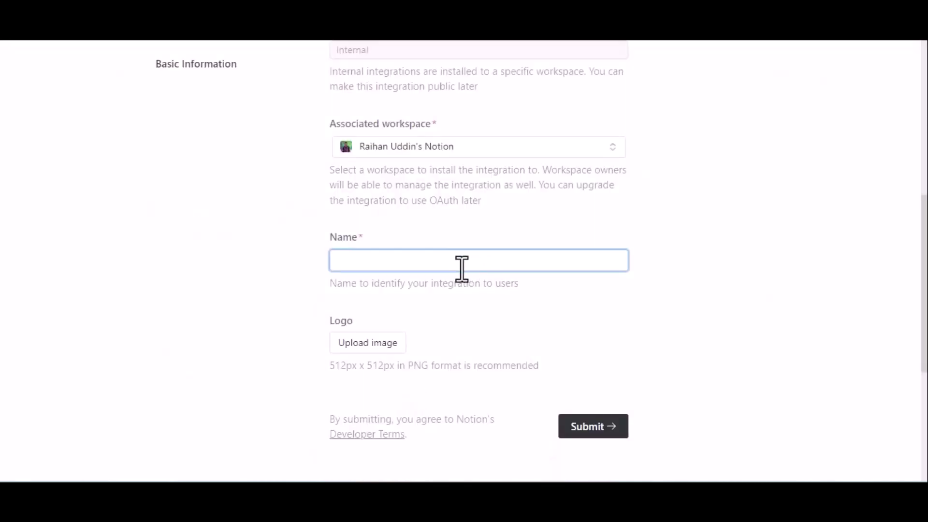
{"action": "type", "text": "For B"}
{"action": "type", "text": "it Int"}
{"action": "type", "text": "egrat"}
{"action": "type", "text": "ions"}
{"action": "scroll", "coordinate": [462, 269], "scroll_direction": "down", "scroll_amount": 2}
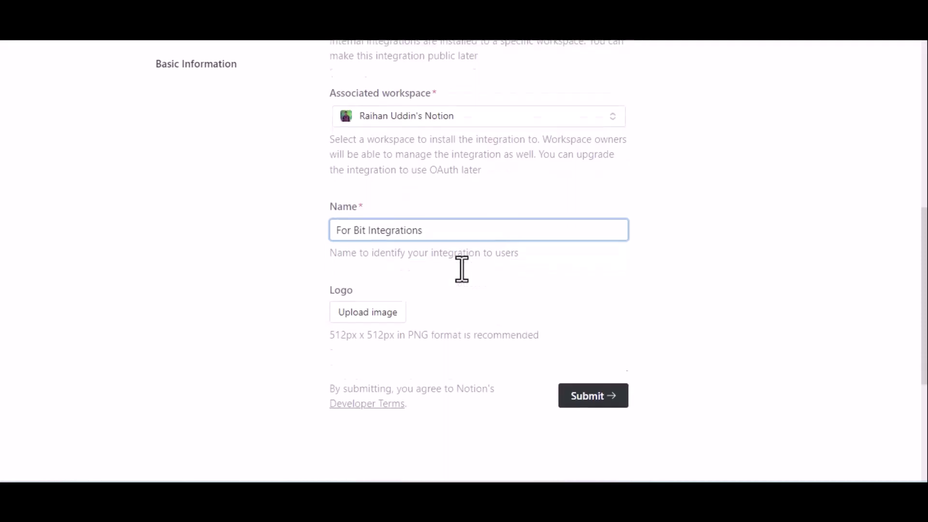
{"action": "left_click", "coordinate": [599, 338]}
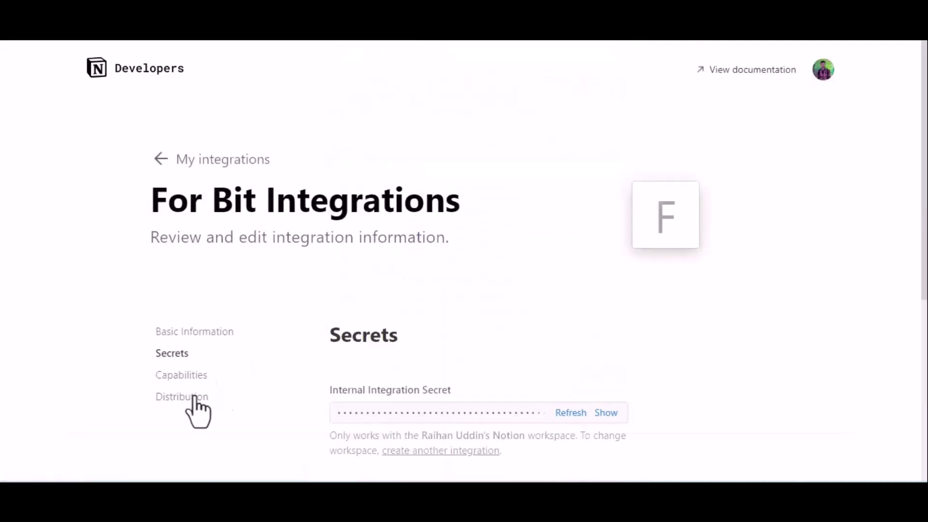
Make the Notion integration public and fill in the company name and Bit Apps homepage as website
{"action": "left_click", "coordinate": [181, 398]}
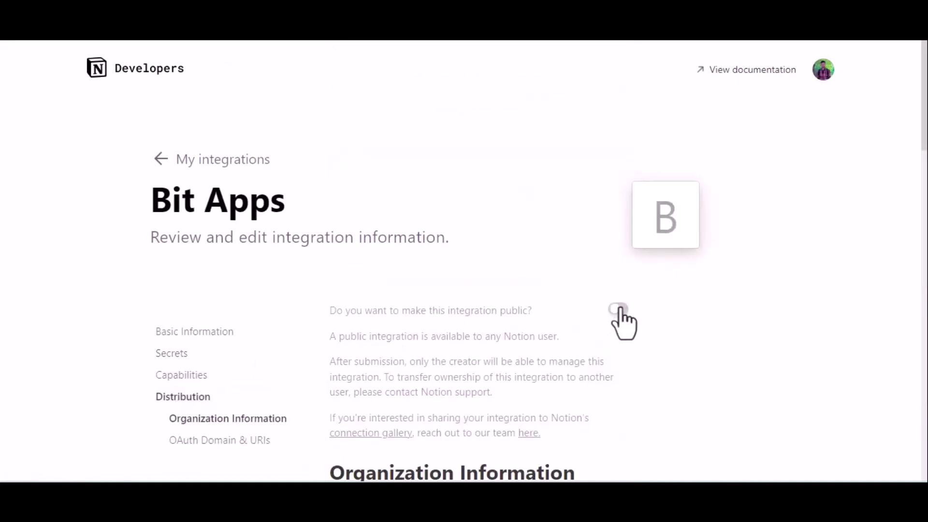
{"action": "left_click", "coordinate": [618, 309]}
{"action": "scroll", "coordinate": [623, 319], "scroll_direction": "down", "scroll_amount": 3}
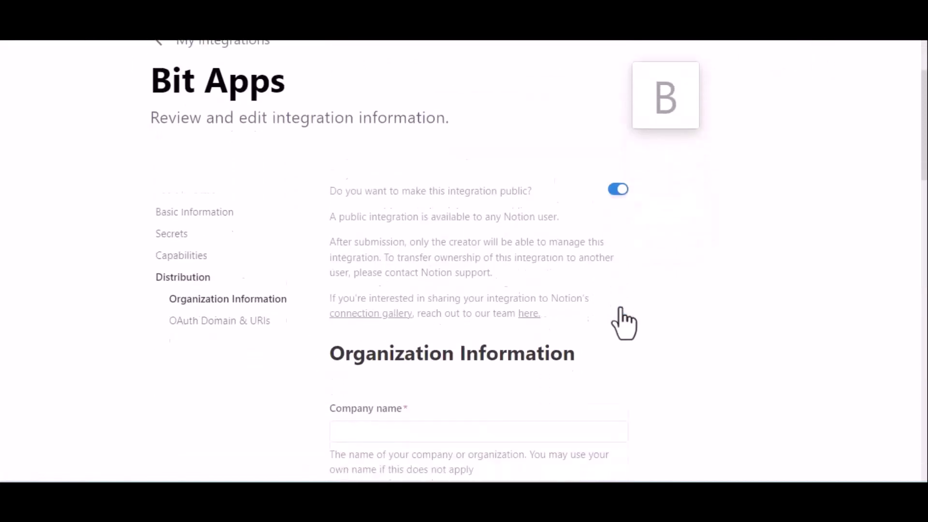
{"action": "scroll", "coordinate": [624, 319], "scroll_direction": "down", "scroll_amount": 3}
{"action": "scroll", "coordinate": [623, 319], "scroll_direction": "down", "scroll_amount": 3}
{"action": "scroll", "coordinate": [623, 319], "scroll_direction": "down", "scroll_amount": 2}
{"action": "scroll", "coordinate": [624, 320], "scroll_direction": "down", "scroll_amount": 1}
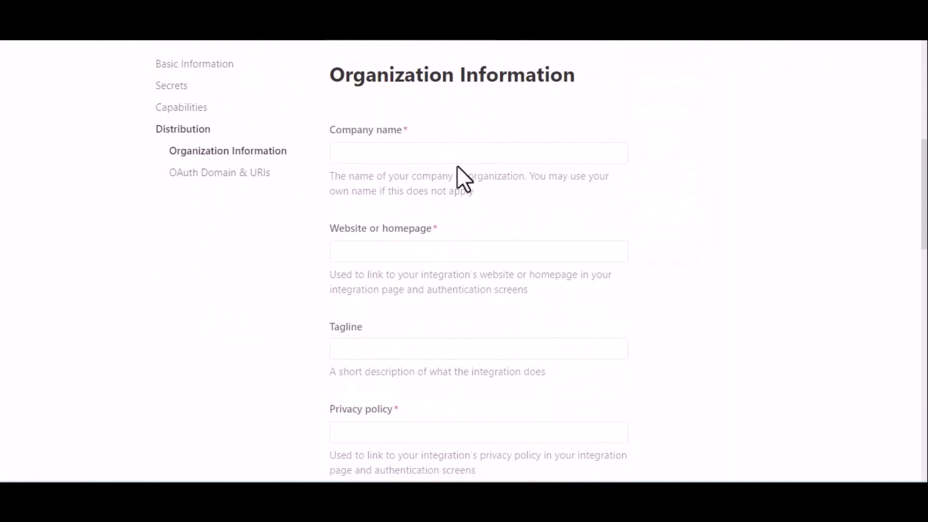
{"action": "left_click", "coordinate": [432, 153]}
{"action": "type", "text": "Bit"}
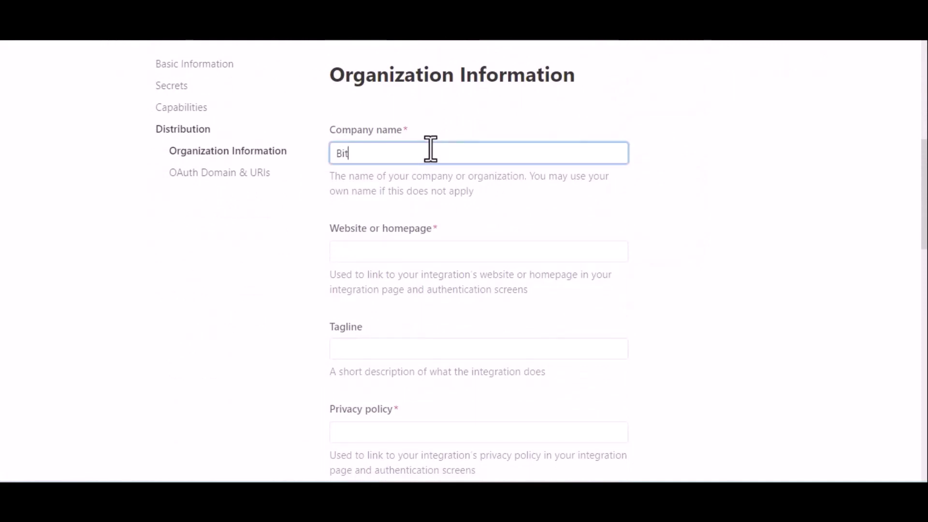
{"action": "type", "text": " Apps"}
{"action": "left_click", "coordinate": [387, 249]}
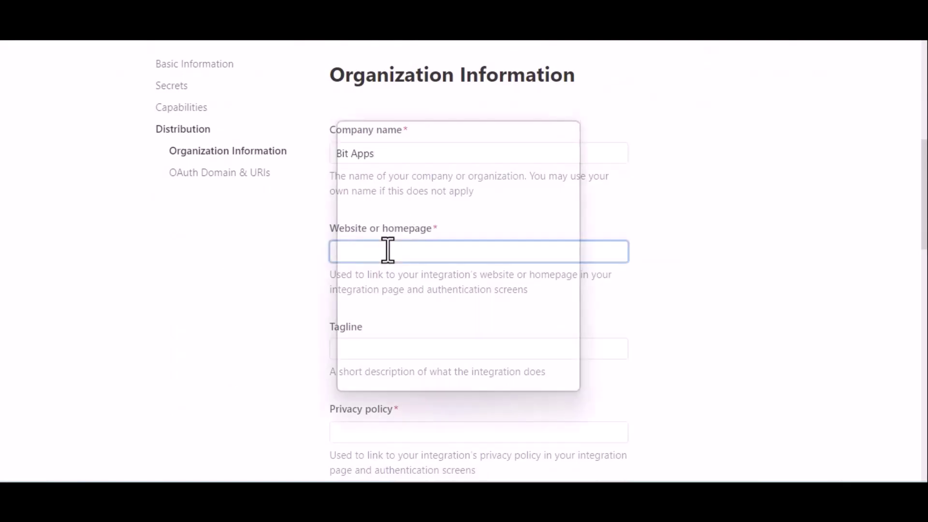
{"action": "key", "text": "super+v"}
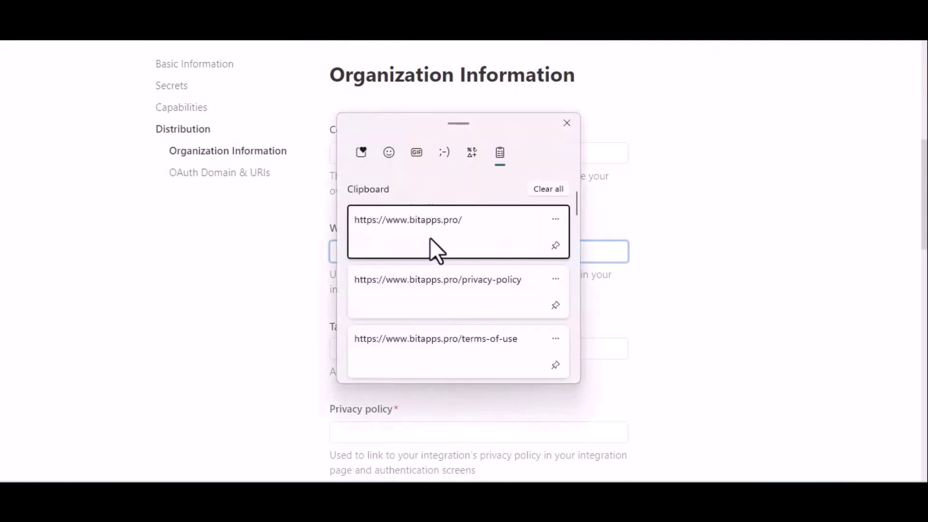
{"action": "left_click", "coordinate": [430, 237]}
{"action": "scroll", "coordinate": [524, 330], "scroll_direction": "down", "scroll_amount": 2}
{"action": "scroll", "coordinate": [524, 330], "scroll_direction": "down", "scroll_amount": 1}
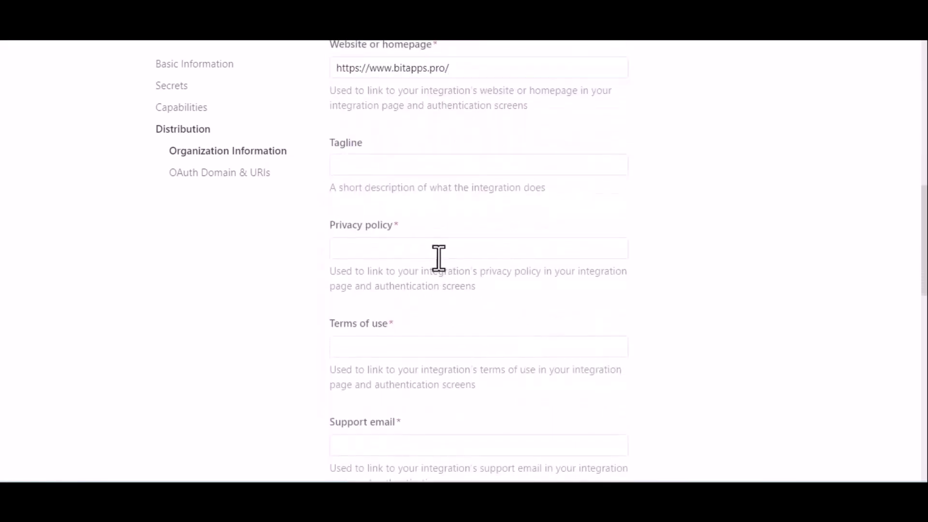
Paste the bitapps.pro privacy-policy and terms-of-use URLs from clipboard history into their fields
{"action": "left_click", "coordinate": [405, 247]}
{"action": "key", "text": "super+v"}
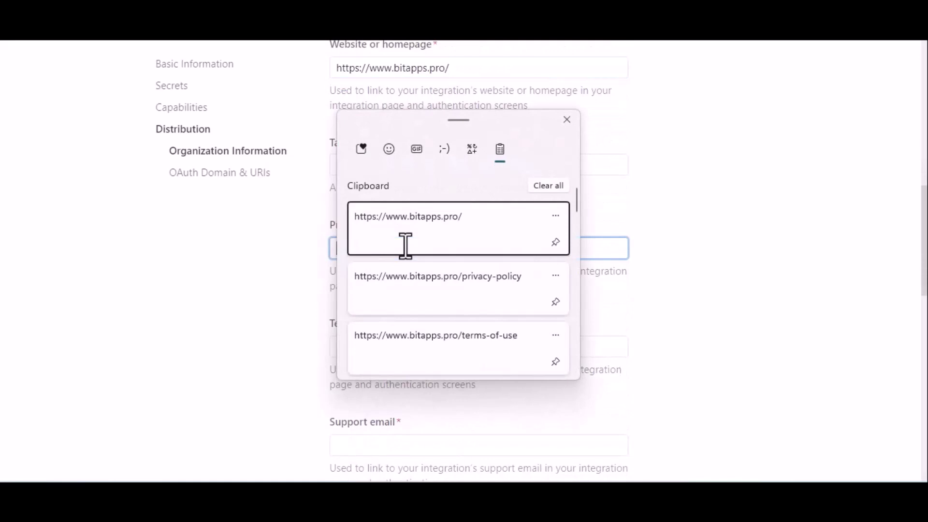
{"action": "left_click", "coordinate": [450, 286]}
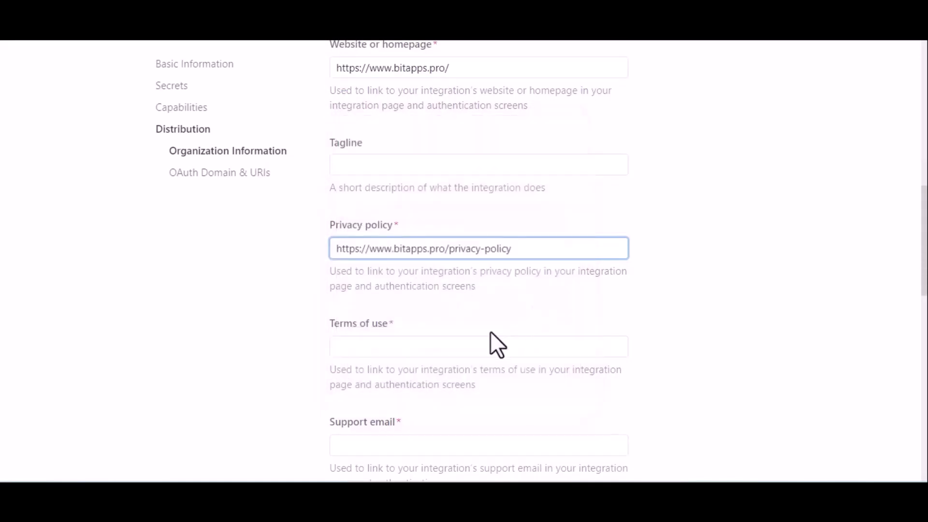
{"action": "left_click", "coordinate": [486, 343]}
{"action": "key", "text": "super+v"}
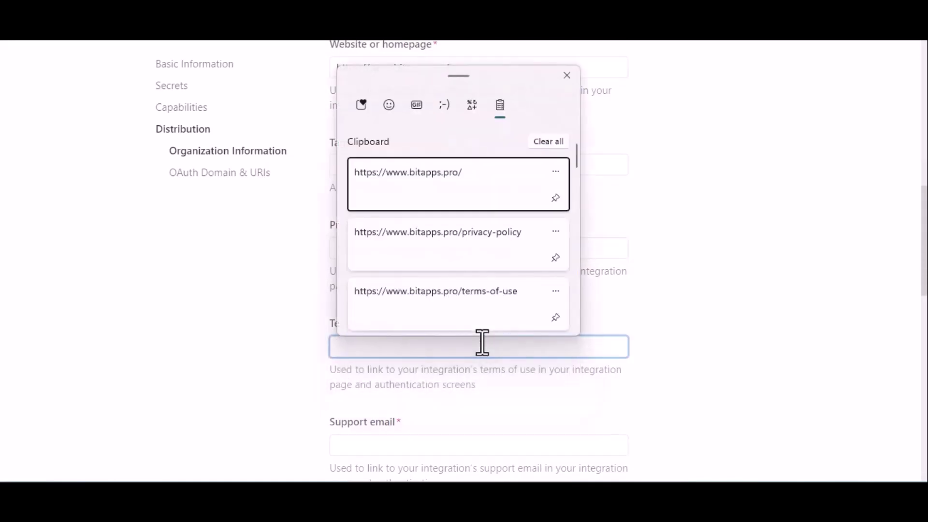
{"action": "left_click", "coordinate": [505, 307]}
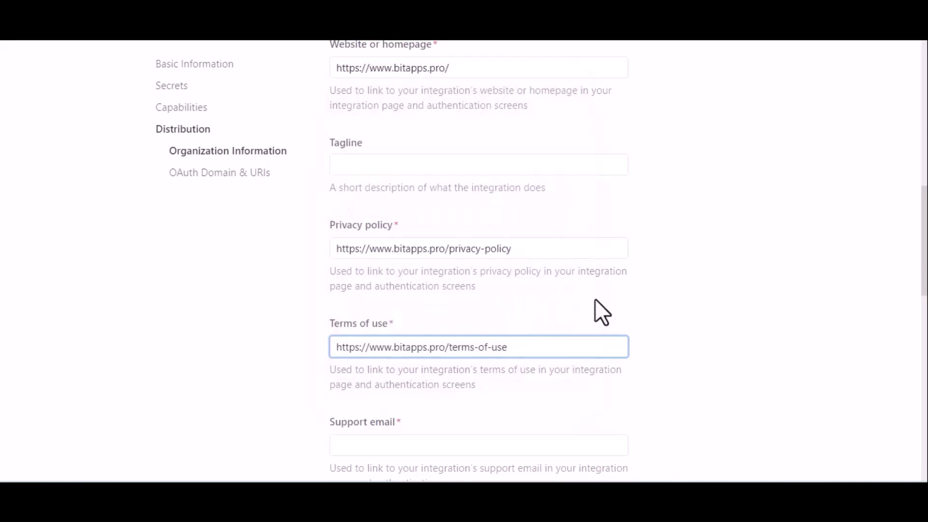
{"action": "scroll", "coordinate": [587, 317], "scroll_direction": "down", "scroll_amount": 3}
{"action": "scroll", "coordinate": [588, 318], "scroll_direction": "down", "scroll_amount": 2}
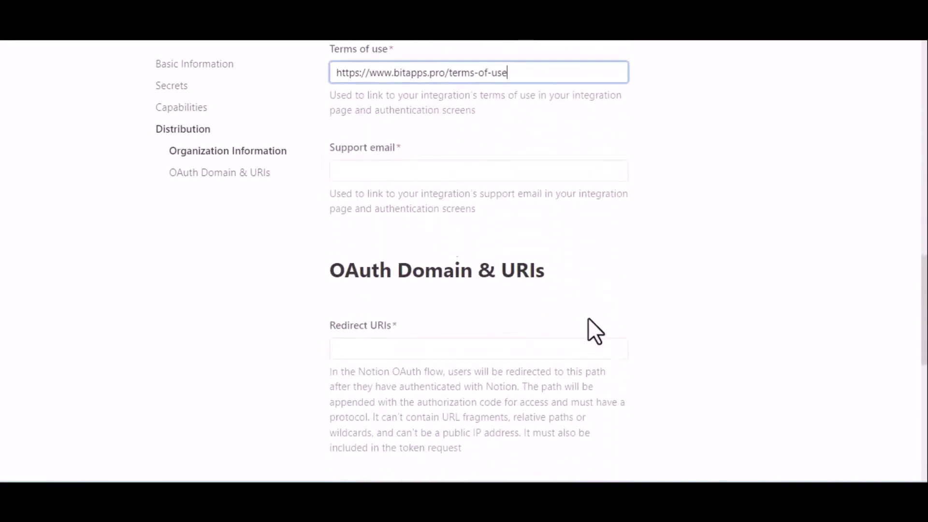
Enter the bitapps.pro support address as the integration's support email
{"action": "left_click", "coordinate": [440, 163]}
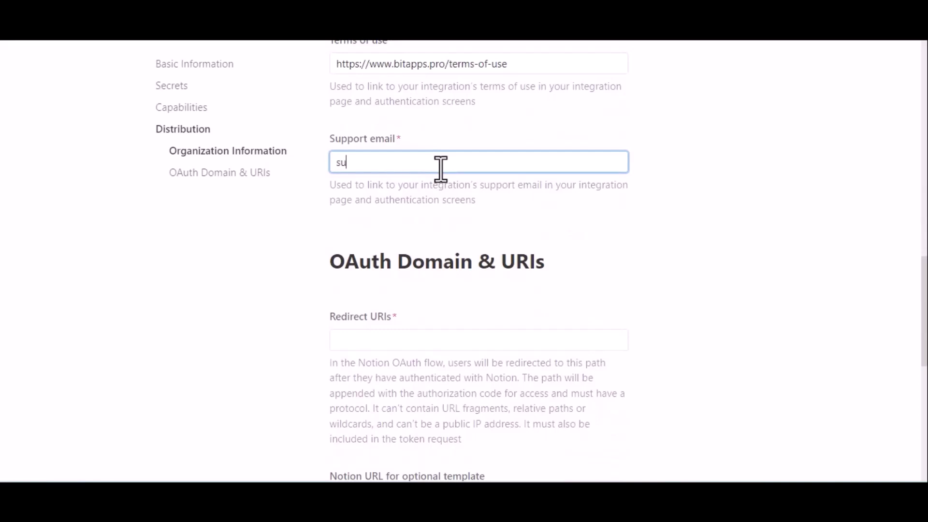
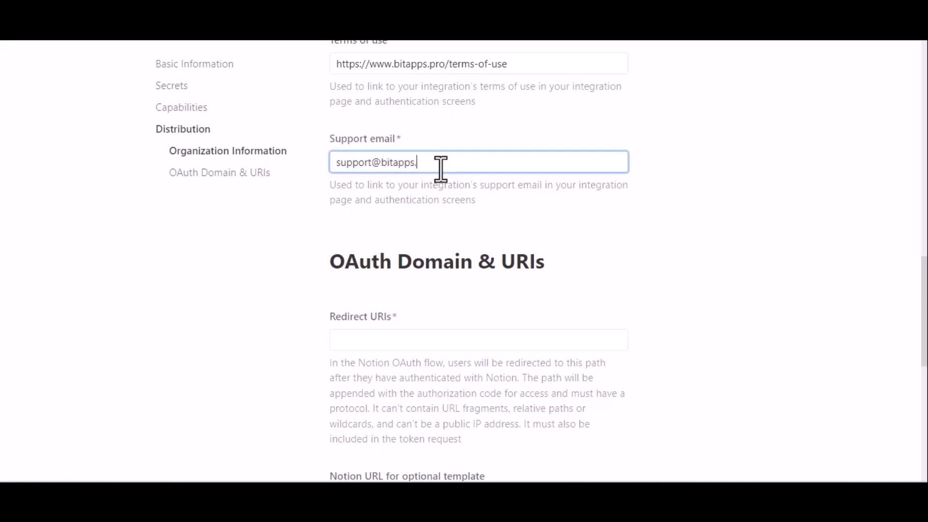
{"action": "left_click", "coordinate": [435, 216]}
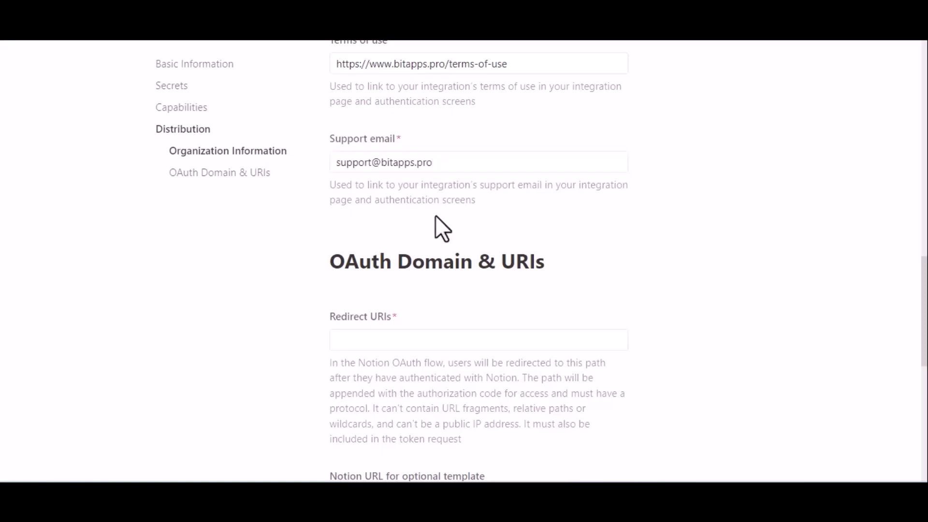
{"action": "scroll", "coordinate": [435, 216], "scroll_direction": "down", "scroll_amount": 3}
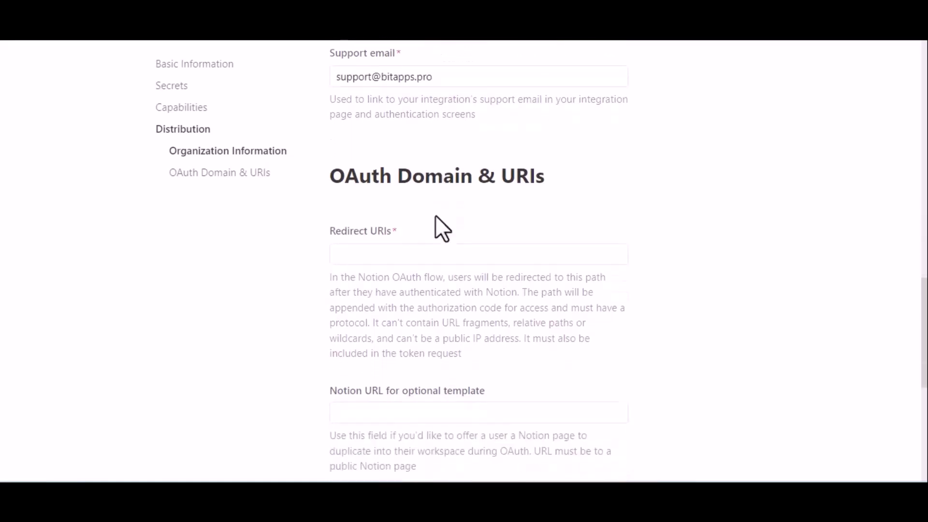
Add the Bit Integrations redirect URL as a redirect URI and submit the integration as public
{"action": "left_click", "coordinate": [411, 243]}
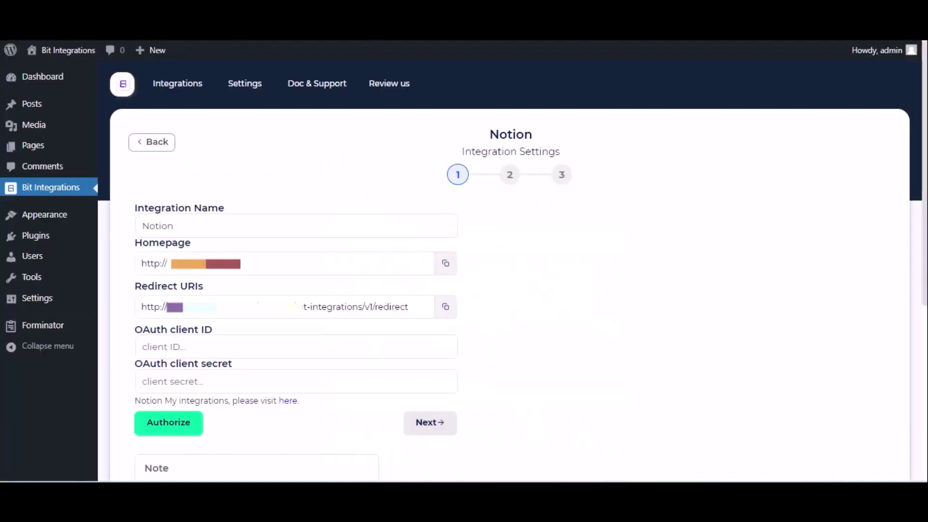
{"action": "triple_click", "coordinate": [361, 306]}
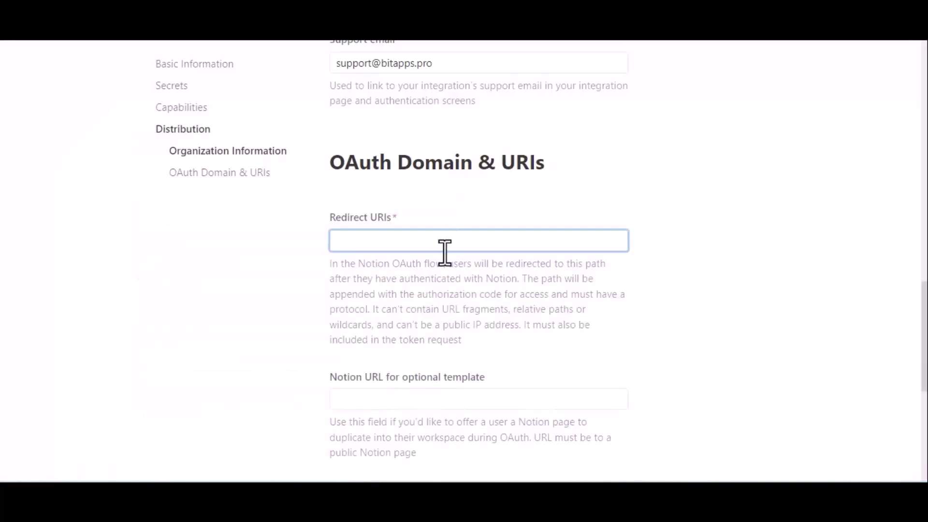
{"action": "type", "text": "http://bit-integrations.local/wp-json/bit-integrations/v1/redirect"}
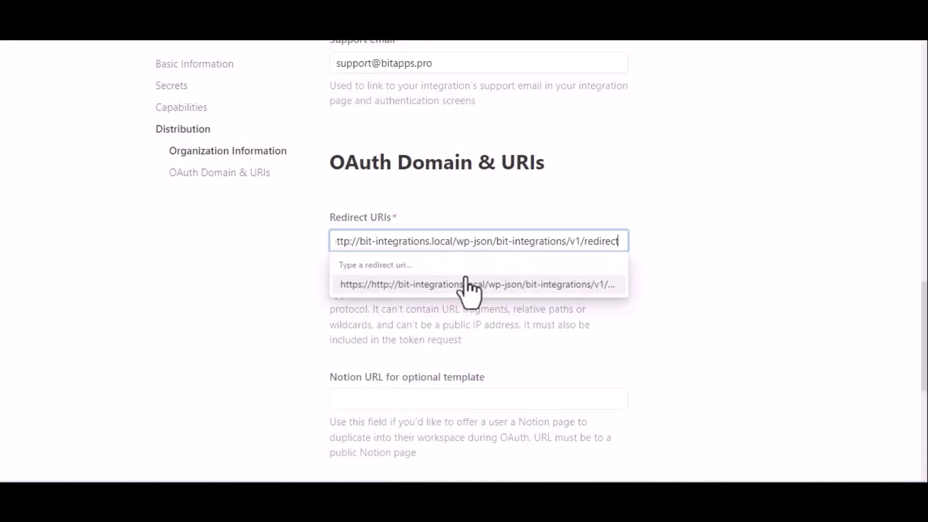
{"action": "left_click", "coordinate": [469, 286]}
{"action": "scroll", "coordinate": [469, 293], "scroll_direction": "down", "scroll_amount": 3}
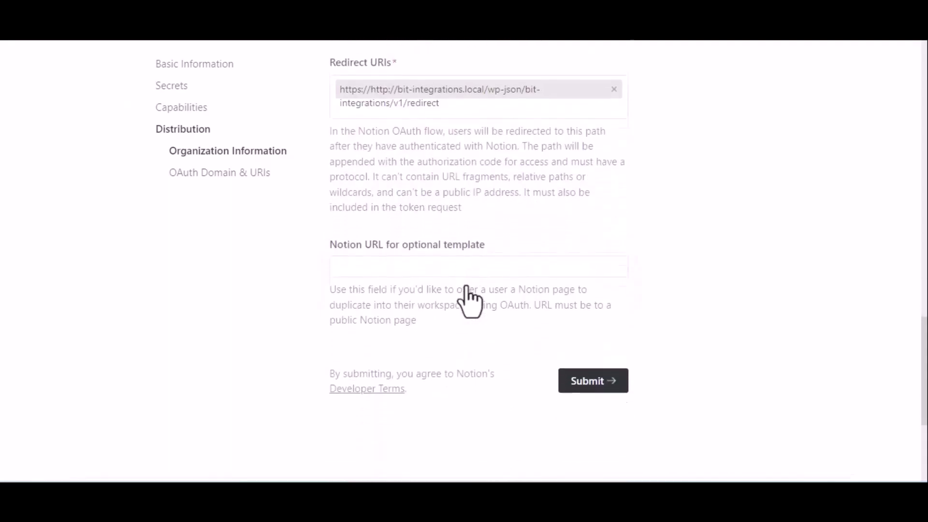
{"action": "left_click", "coordinate": [587, 335]}
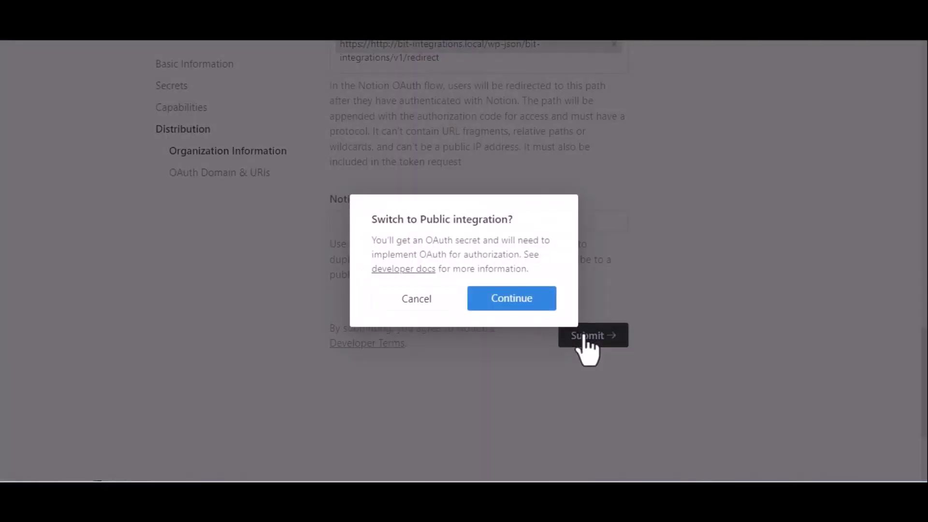
{"action": "left_click", "coordinate": [512, 298]}
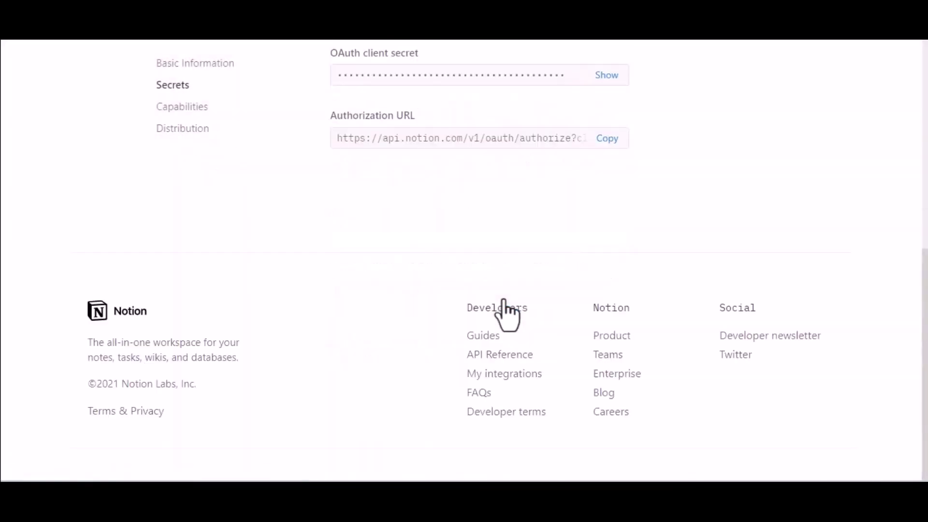
{"action": "scroll", "coordinate": [500, 312], "scroll_direction": "up", "scroll_amount": 3}
{"action": "scroll", "coordinate": [501, 311], "scroll_direction": "up", "scroll_amount": 2}
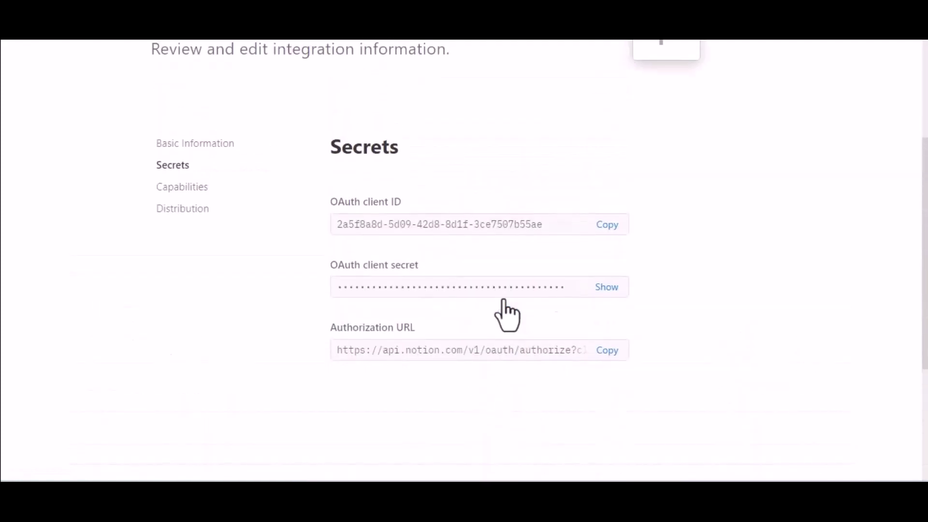
Copy the OAuth client ID from Notion and paste it into Bit Integrations' client ID field
{"action": "left_click", "coordinate": [606, 223]}
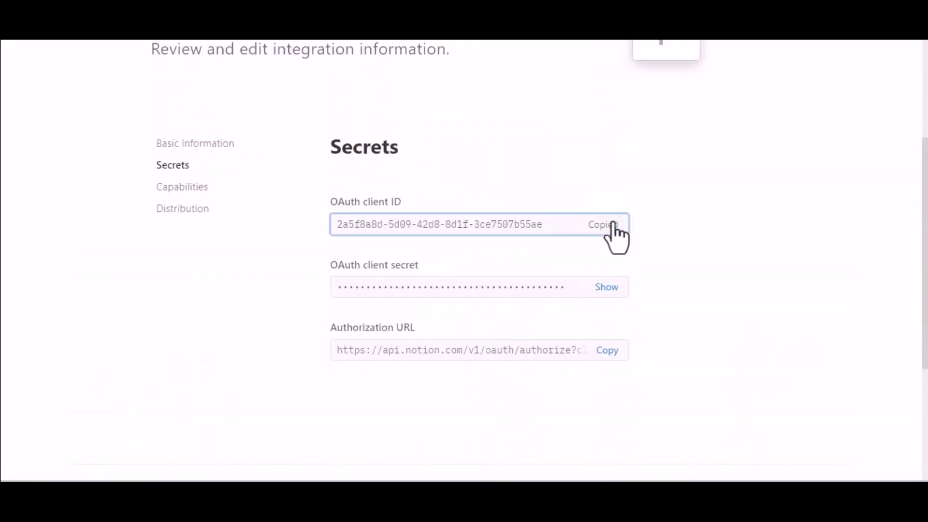
{"action": "key", "text": "ctrl+shift+Tab"}
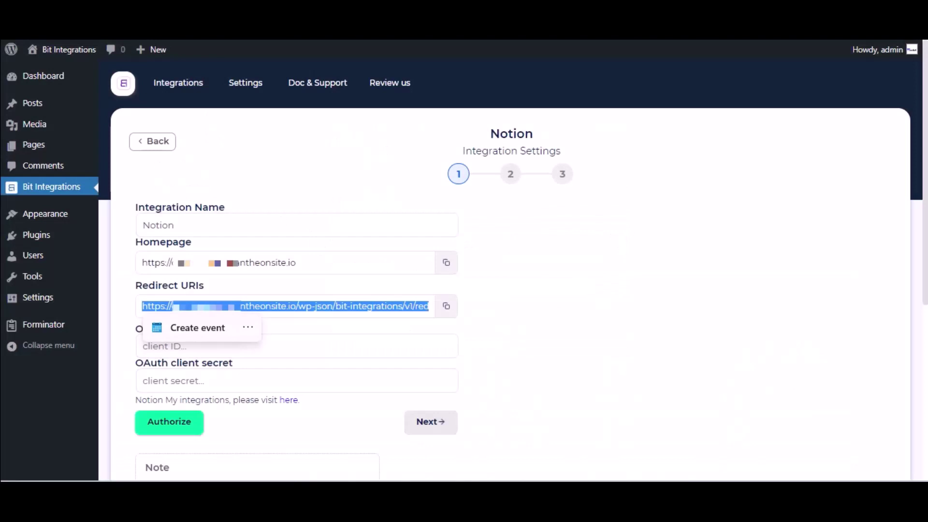
{"action": "left_click", "coordinate": [273, 345]}
{"action": "key", "text": "ctrl+v"}
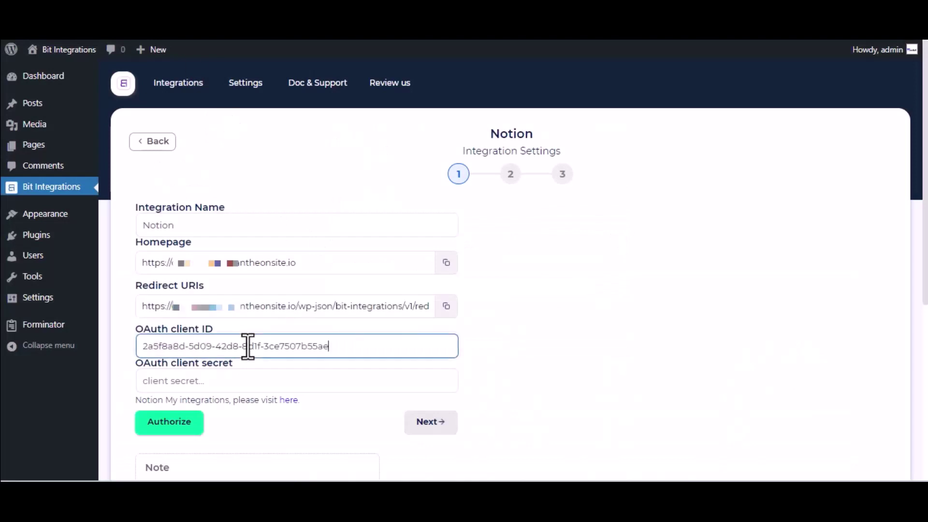
Reveal and copy the OAuth client secret in Notion, then paste it into Bit Integrations' secret field
{"action": "key", "text": "ctrl+Tab"}
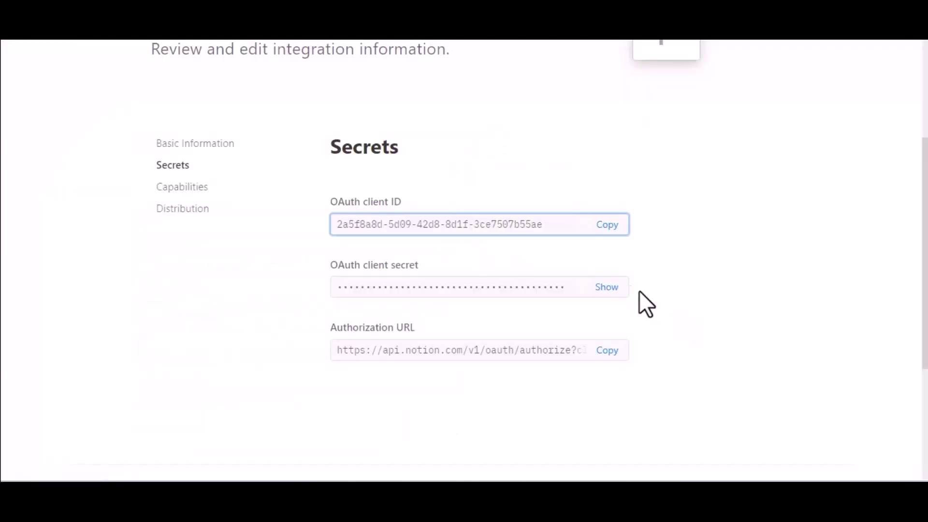
{"action": "left_click", "coordinate": [606, 286]}
{"action": "left_click", "coordinate": [533, 297]}
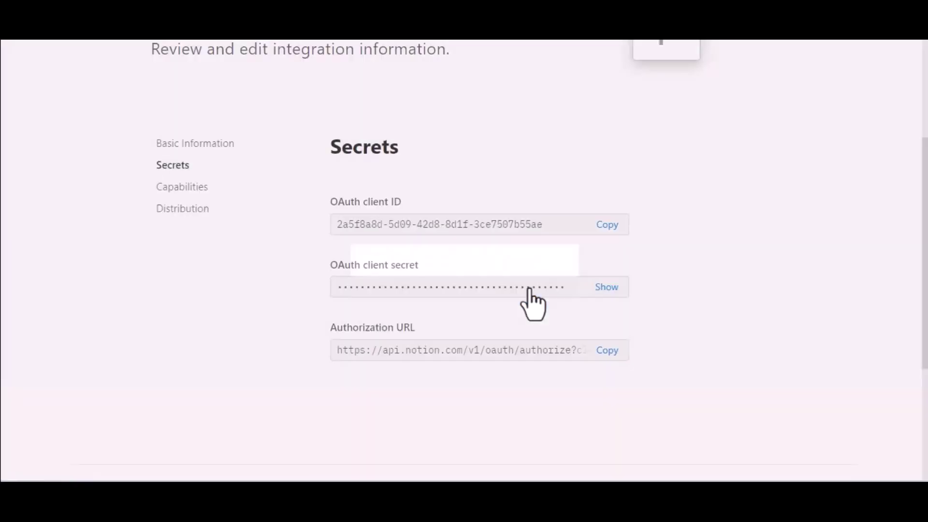
{"action": "left_click", "coordinate": [607, 287]}
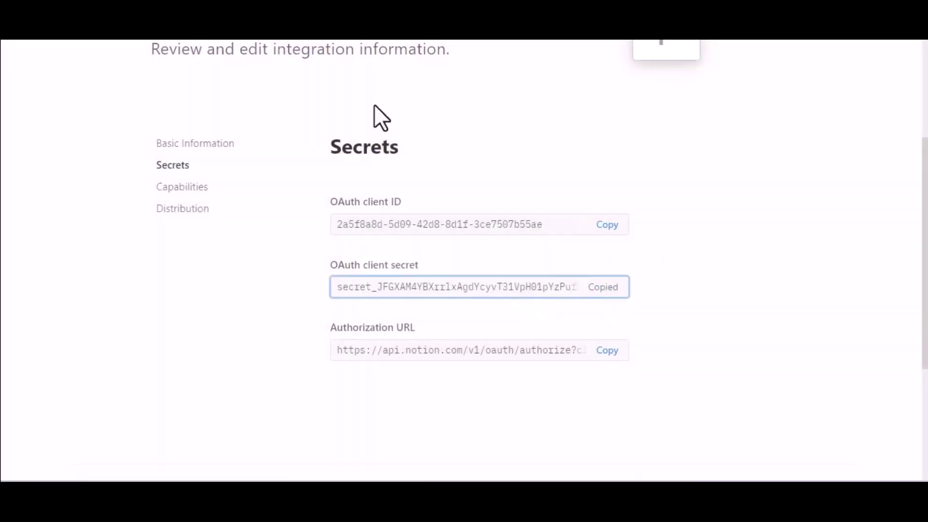
{"action": "key", "text": "ctrl+Tab"}
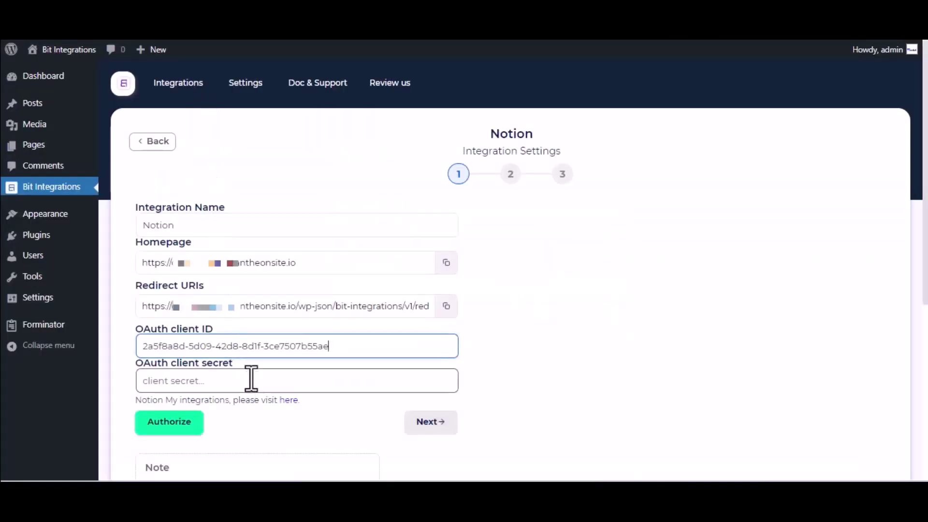
{"action": "left_click", "coordinate": [252, 381]}
{"action": "key", "text": "ctrl+v"}
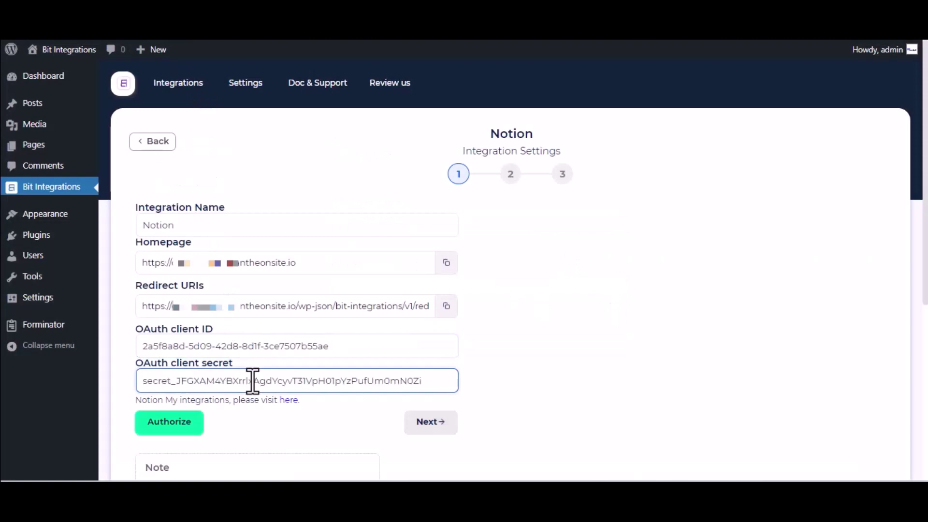
{"action": "scroll", "coordinate": [252, 381], "scroll_direction": "down", "scroll_amount": 1}
Authorize the Notion connection, granting it access to the Journal page
{"action": "left_click", "coordinate": [169, 339]}
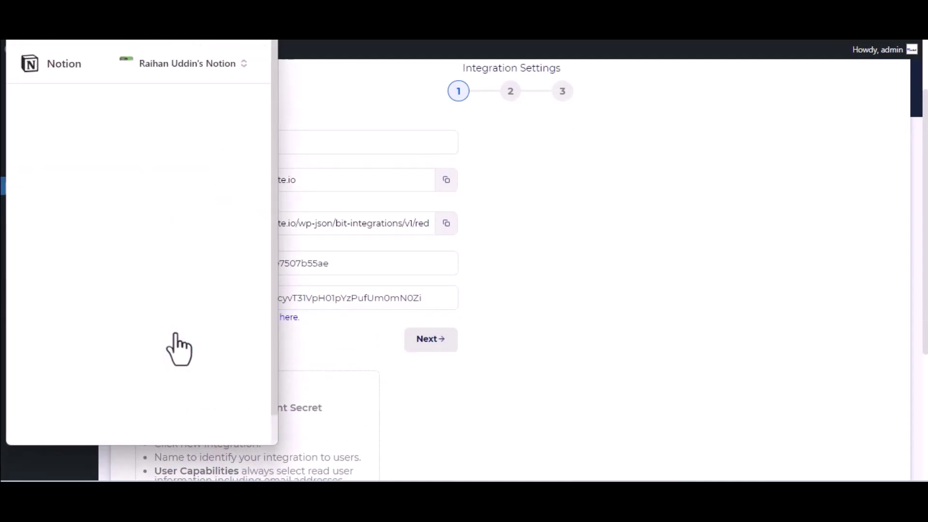
{"action": "left_click", "coordinate": [192, 383]}
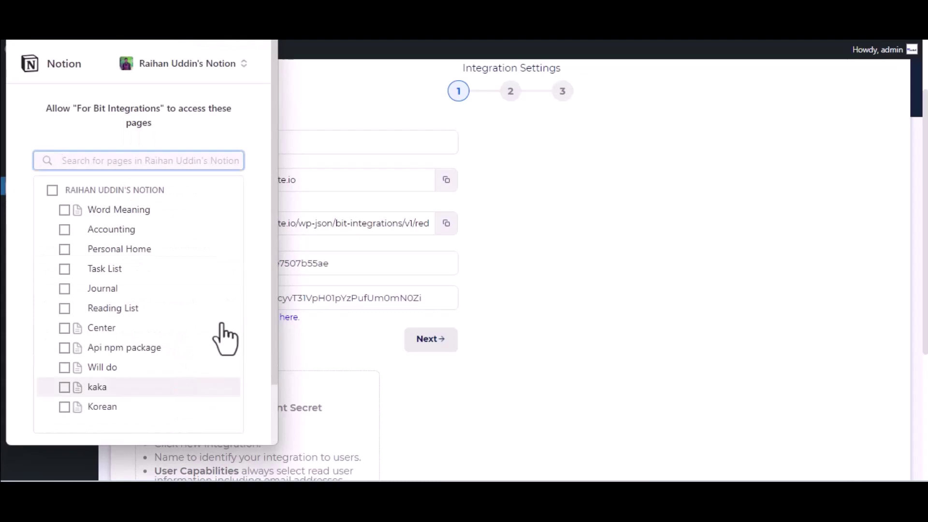
{"action": "left_click", "coordinate": [108, 288]}
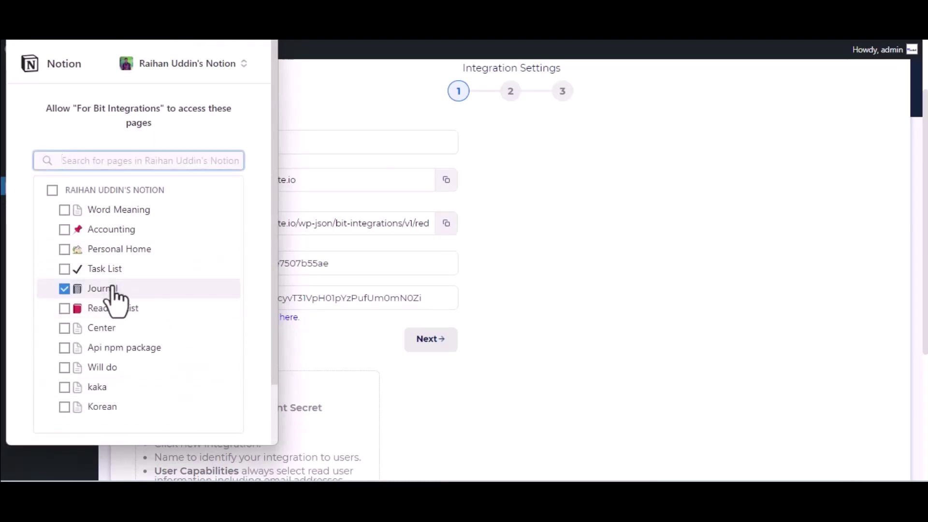
{"action": "scroll", "coordinate": [109, 290], "scroll_direction": "down", "scroll_amount": 3}
{"action": "left_click", "coordinate": [192, 390]}
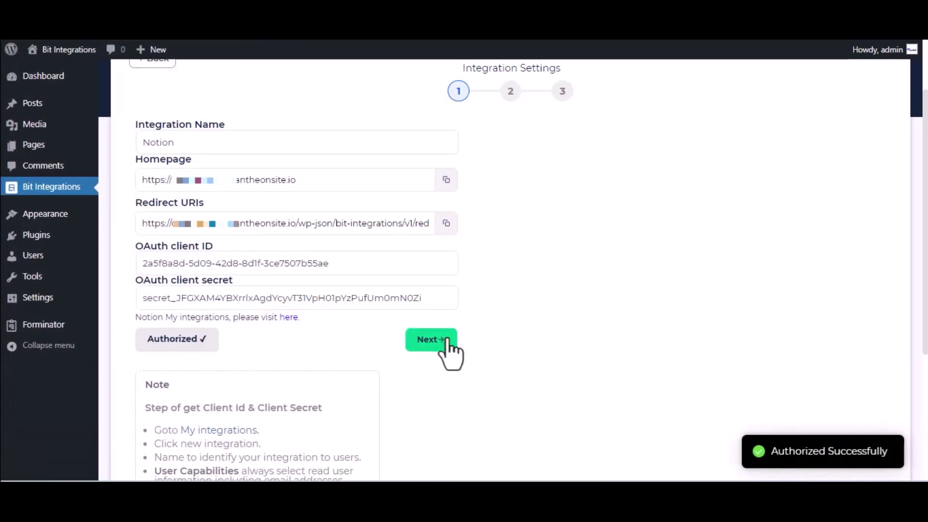
Select the Journal database and map the Name-1 form field to Notion's Name
{"action": "left_click", "coordinate": [431, 339]}
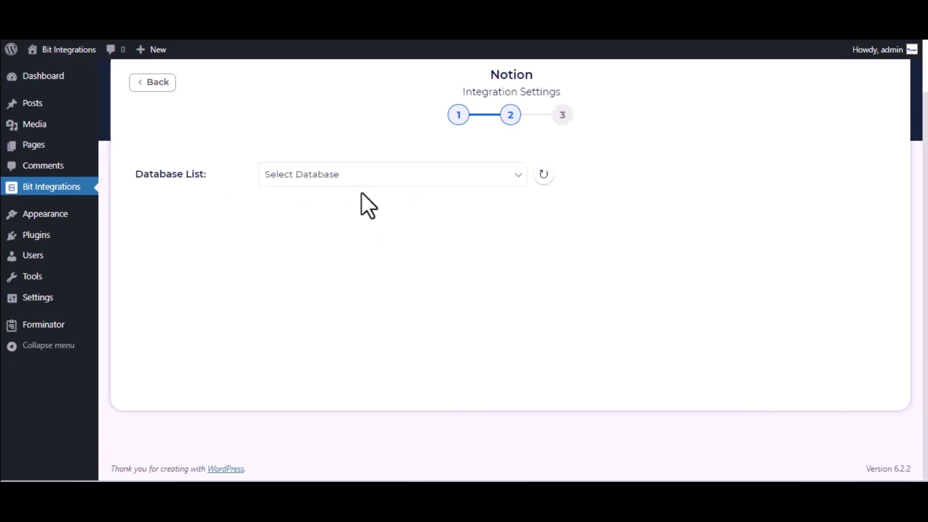
{"action": "left_click", "coordinate": [360, 178]}
{"action": "left_click", "coordinate": [347, 208]}
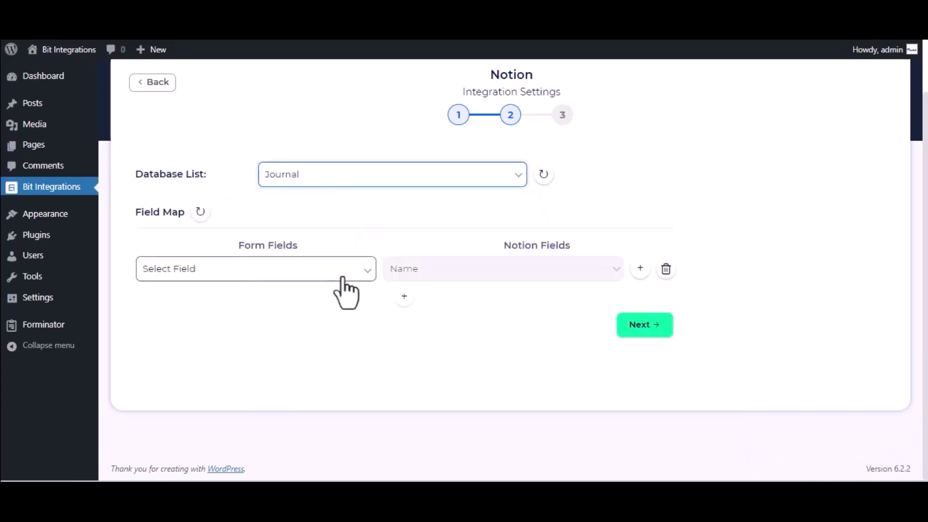
{"action": "left_click", "coordinate": [299, 270]}
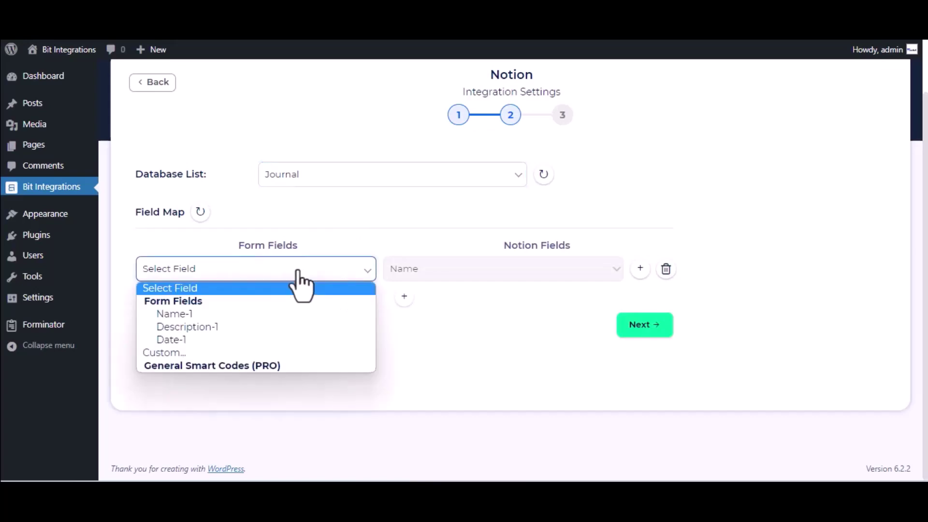
{"action": "left_click", "coordinate": [276, 316]}
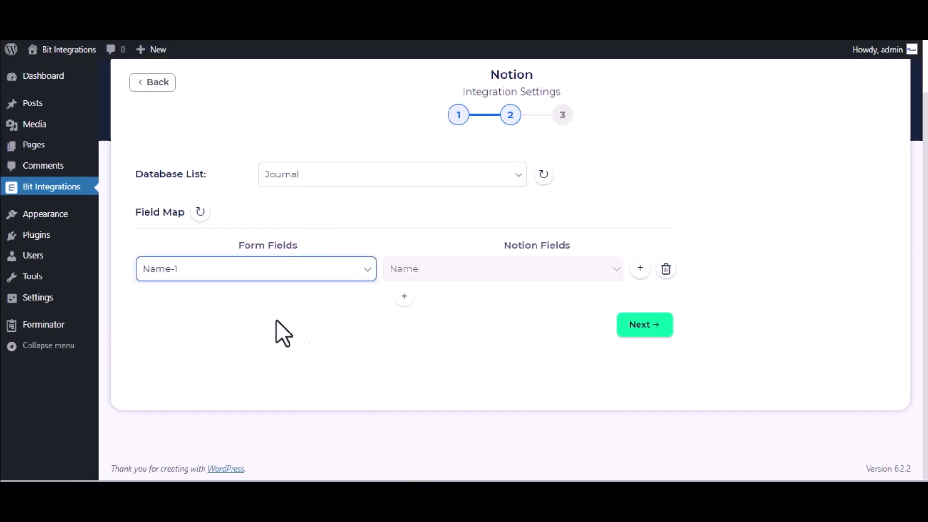
Add a second mapping of Description-1 to Tags and advance to the final step
{"action": "left_click", "coordinate": [404, 297]}
{"action": "left_click", "coordinate": [493, 299]}
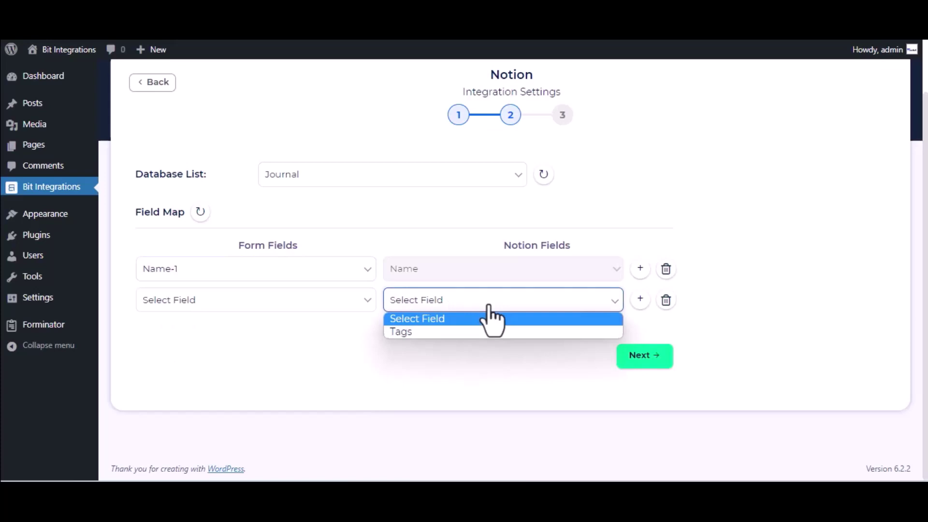
{"action": "left_click", "coordinate": [465, 301]}
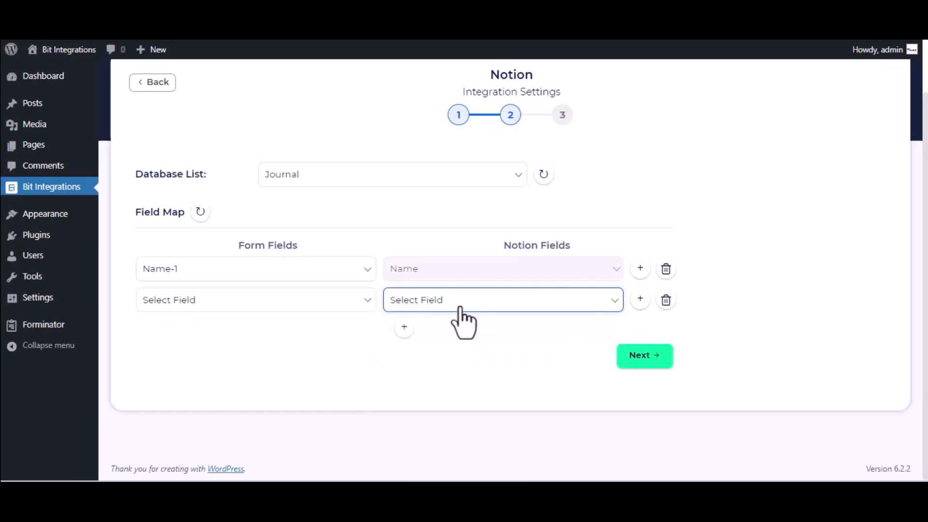
{"action": "left_click", "coordinate": [463, 330]}
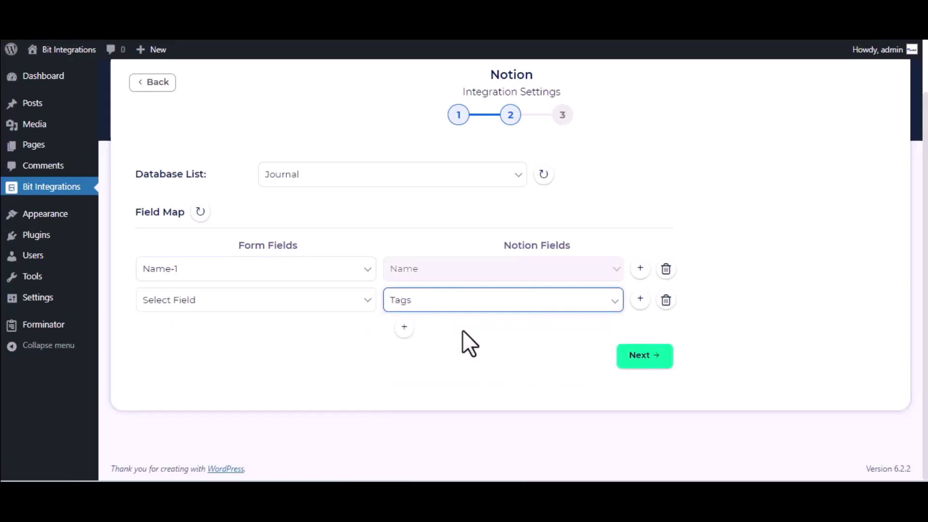
{"action": "left_click", "coordinate": [300, 299]}
{"action": "left_click", "coordinate": [221, 358]}
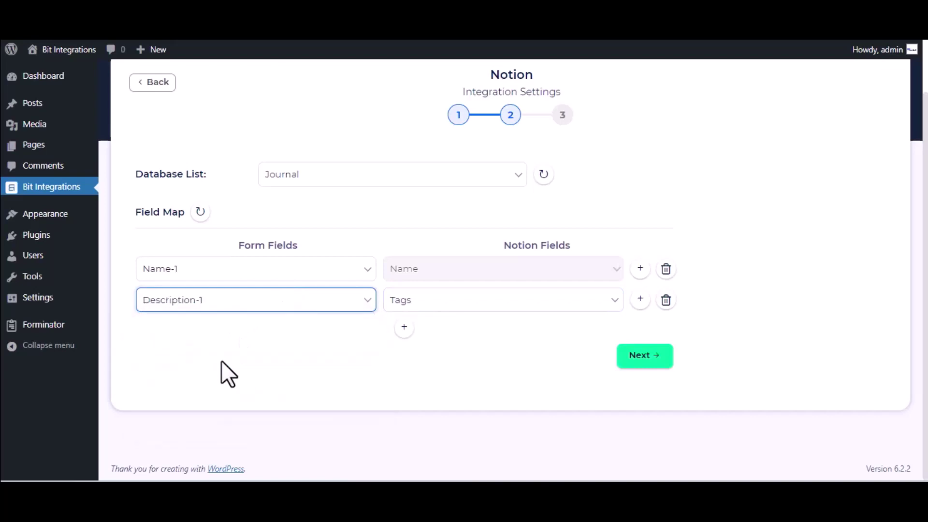
{"action": "left_click", "coordinate": [645, 355]}
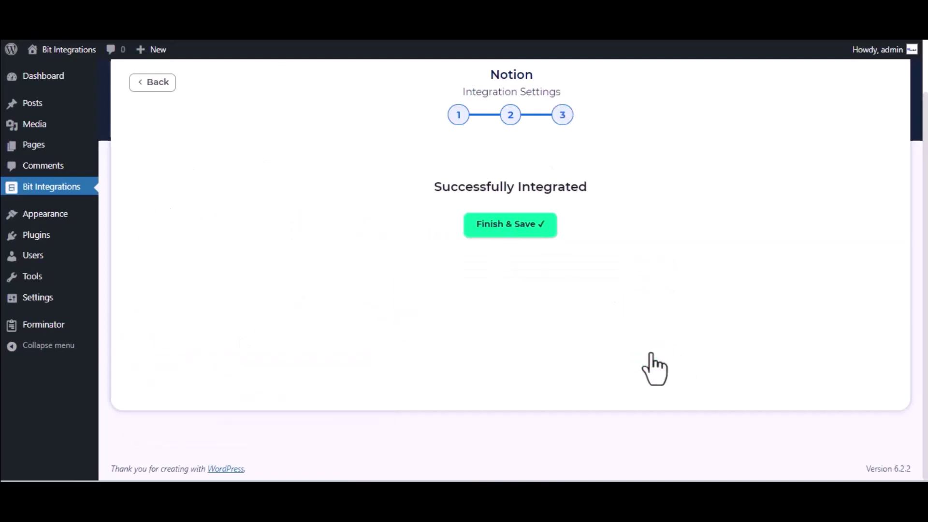
Fill the front-end form with name Bit Integrations, a welcome description and date 09/22/2023, and submit it
{"action": "left_click", "coordinate": [527, 231]}
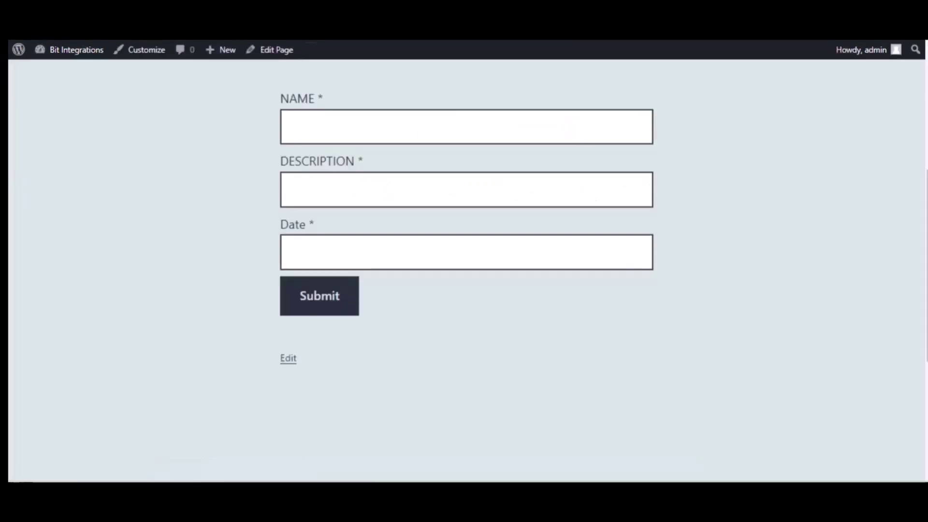
{"action": "left_click", "coordinate": [355, 132]}
{"action": "type", "text": "Bit"}
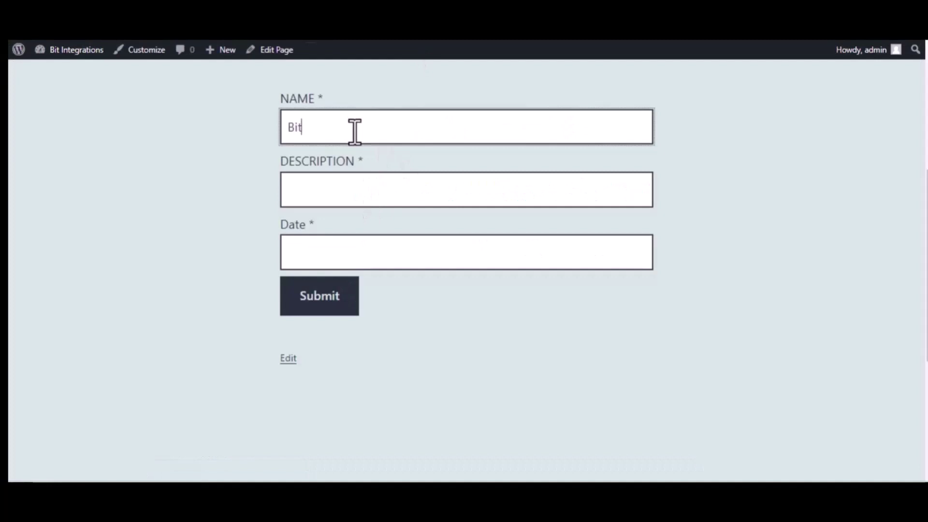
{"action": "type", "text": "ntegrations"}
{"action": "left_click", "coordinate": [367, 189]}
{"action": "type", "text": "Wel"}
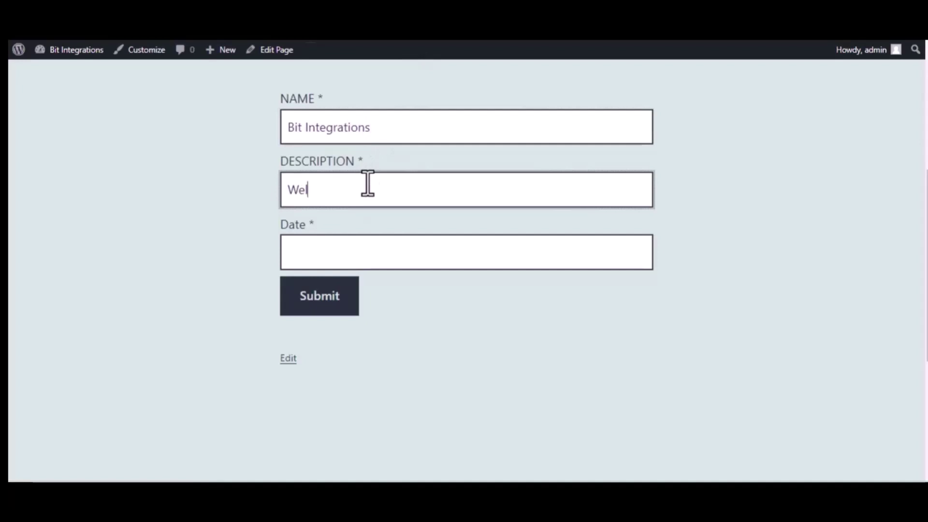
{"action": "type", "text": "come to Bi"}
{"action": "type", "text": "t Integrations "}
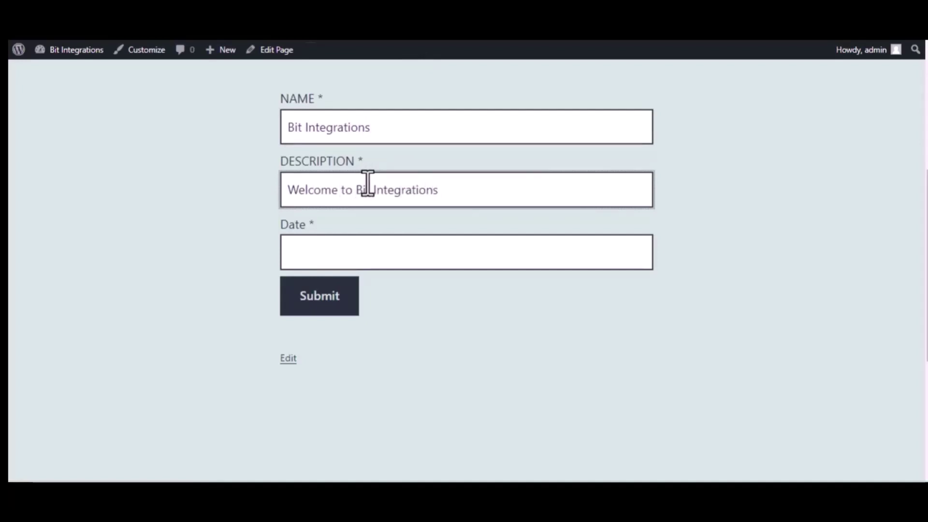
{"action": "type", "text": "Plugin"}
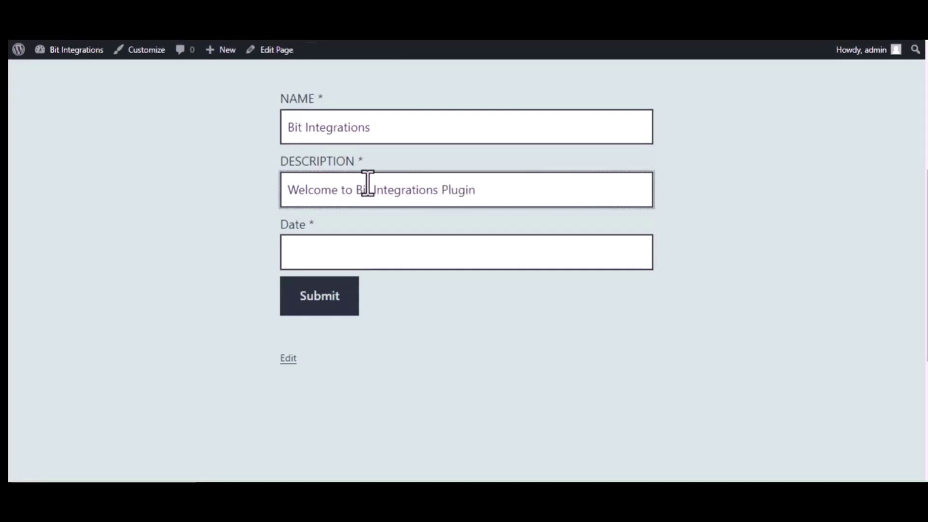
{"action": "left_click", "coordinate": [385, 241]}
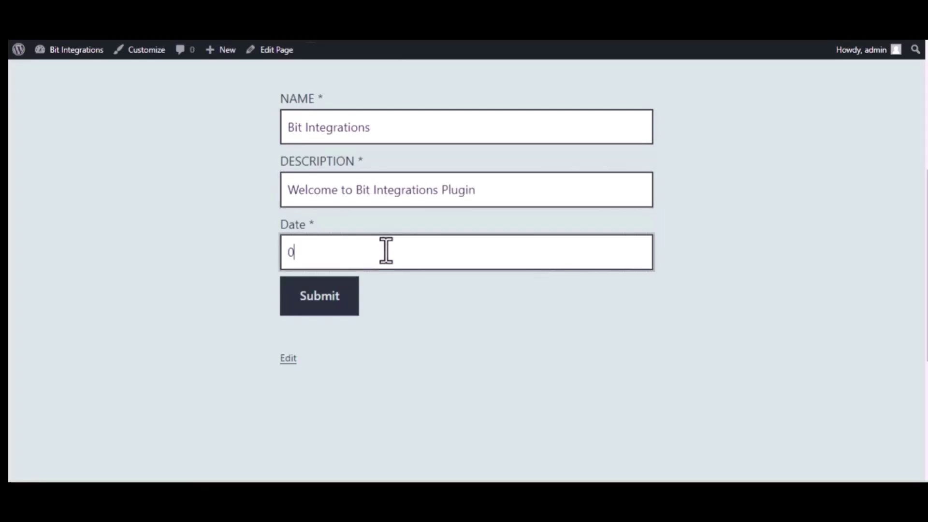
{"action": "type", "text": "9/22/2022"}
{"action": "key", "text": "BackSpace"}
{"action": "type", "text": "3"}
{"action": "left_click", "coordinate": [329, 300]}
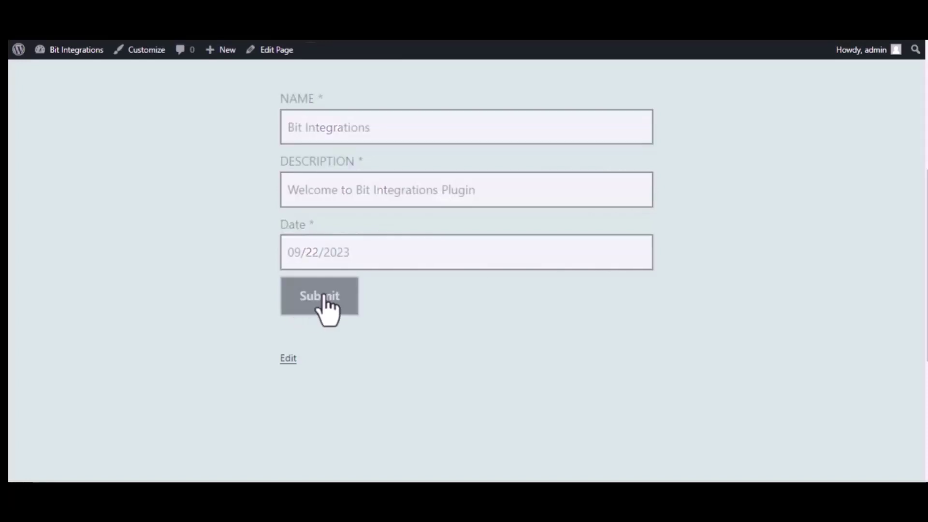